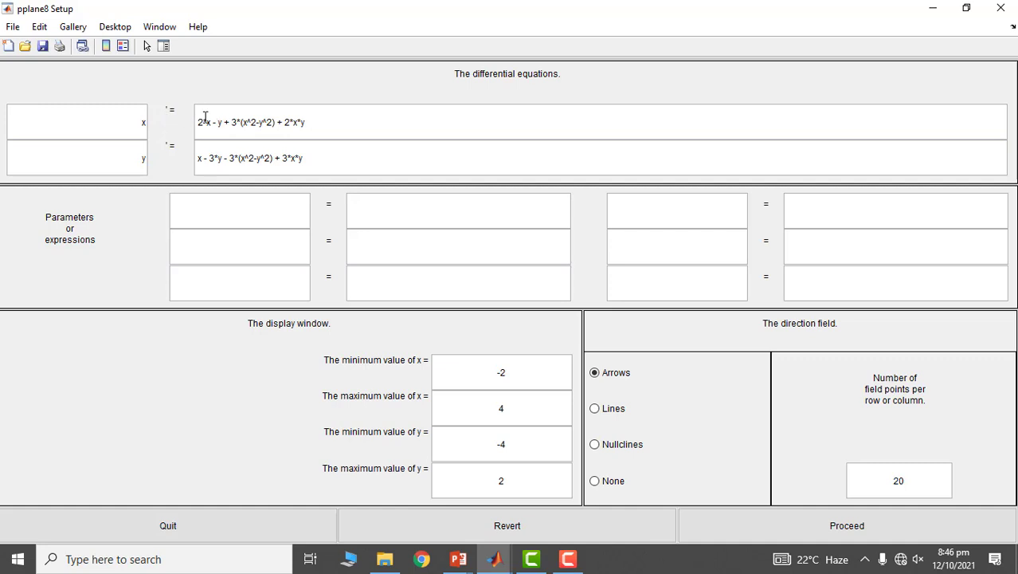
Examine the current x' and y' equations and the variable names x and y in the setup form.
left_click_drag(199, 123, 321, 125)
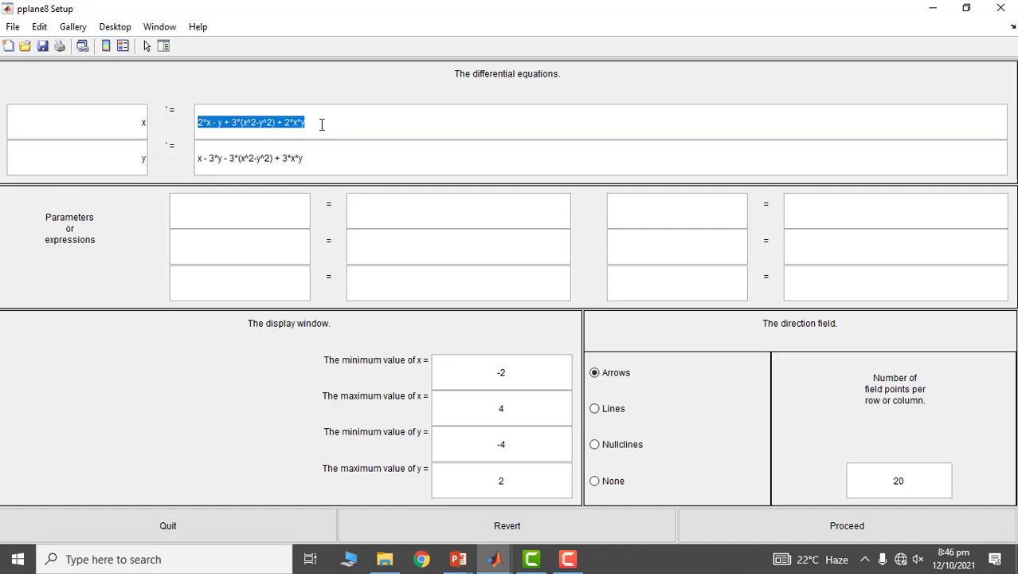
double_click(144, 158)
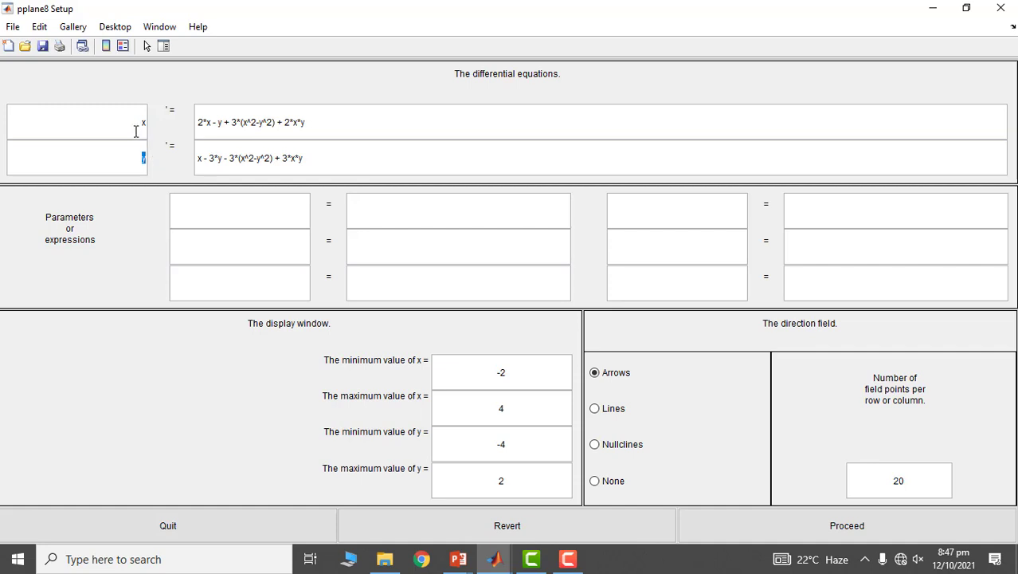
double_click(144, 122)
left_click_drag(197, 122, 313, 122)
left_click_drag(141, 157, 331, 155)
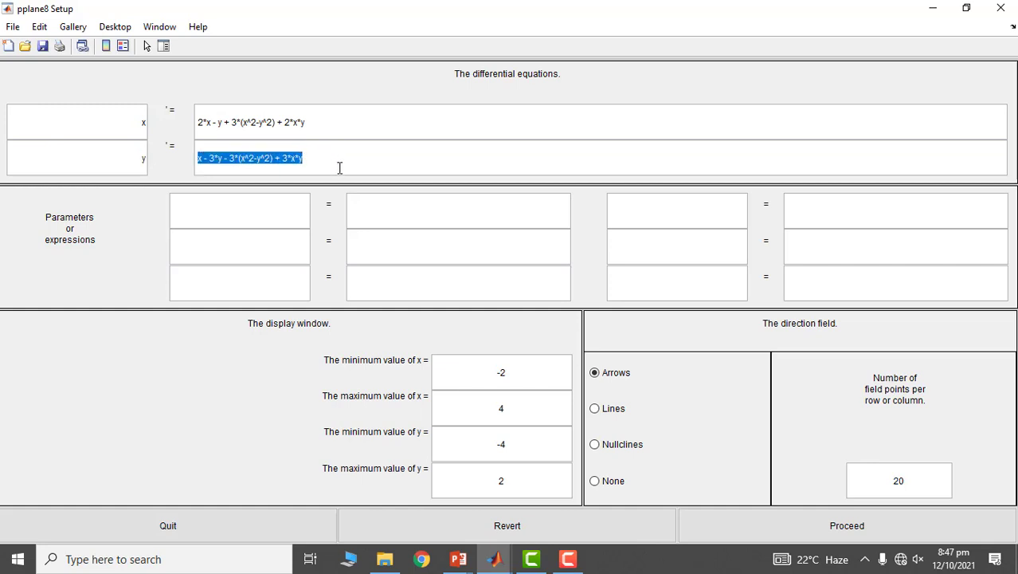
Check the maximum x and minimum y range values, then view the slide with the target system.
left_click(498, 410)
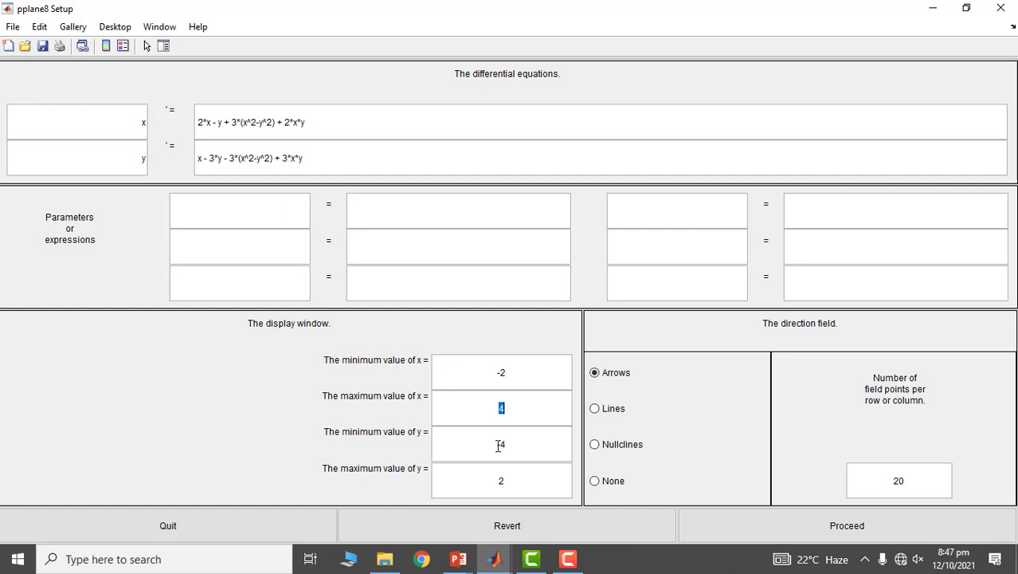
left_click(494, 445)
key("alt+Tab")
key("alt+Tab")
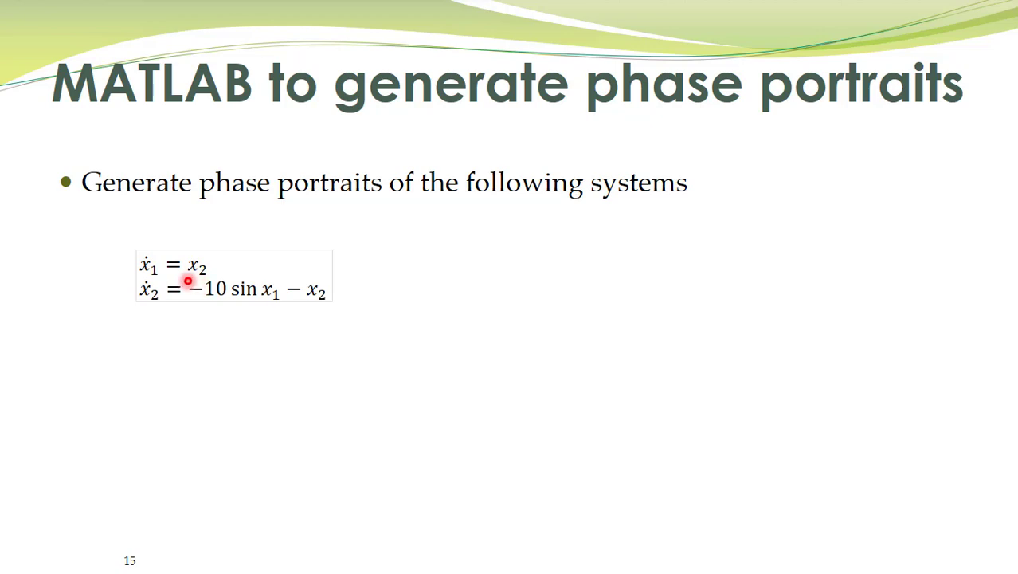
Replace the x' equation with y, comparing it against the slide.
key("alt+Tab")
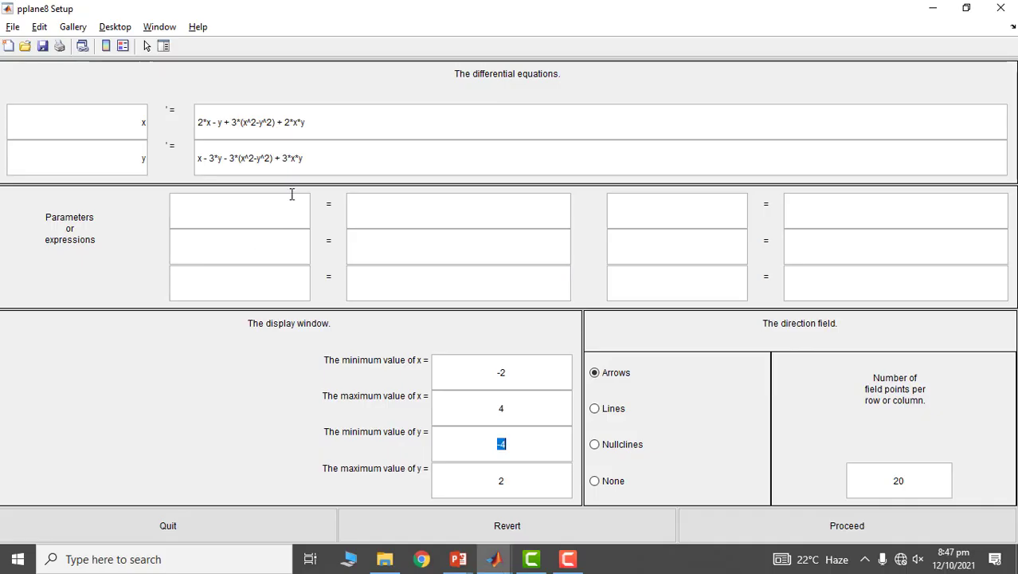
left_click_drag(309, 124, 201, 110)
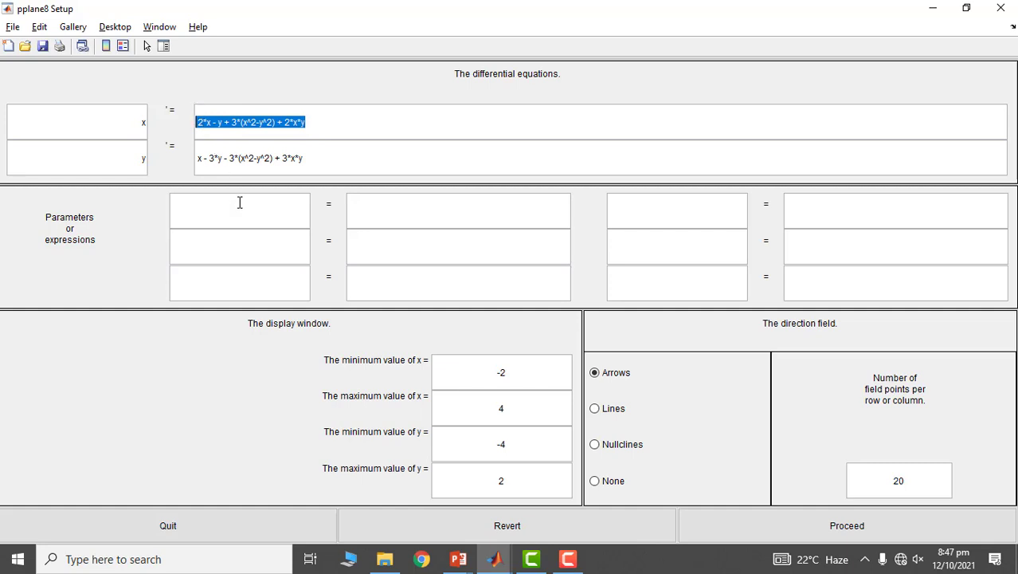
type("y")
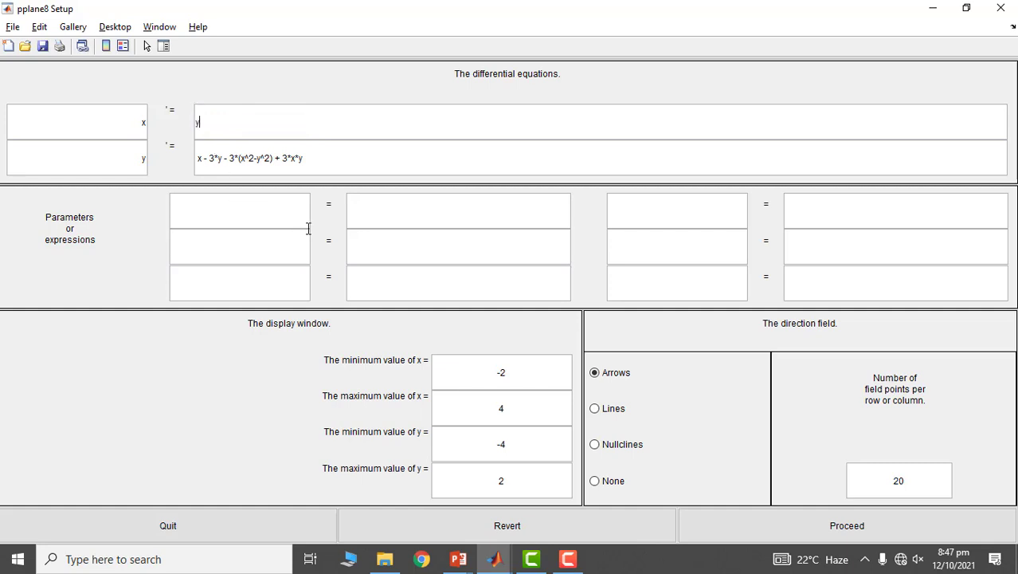
key("alt+Tab")
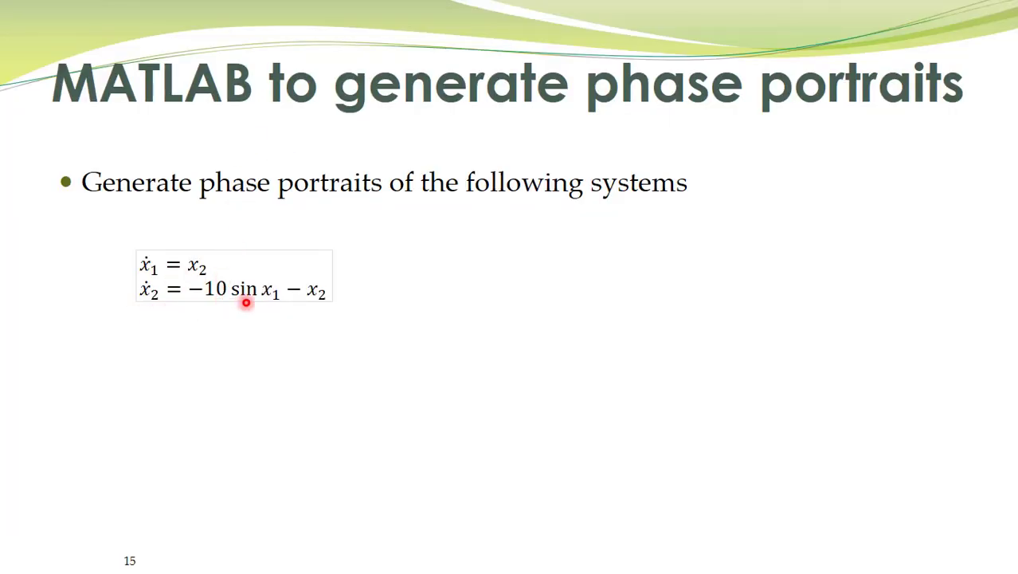
key("alt+Tab")
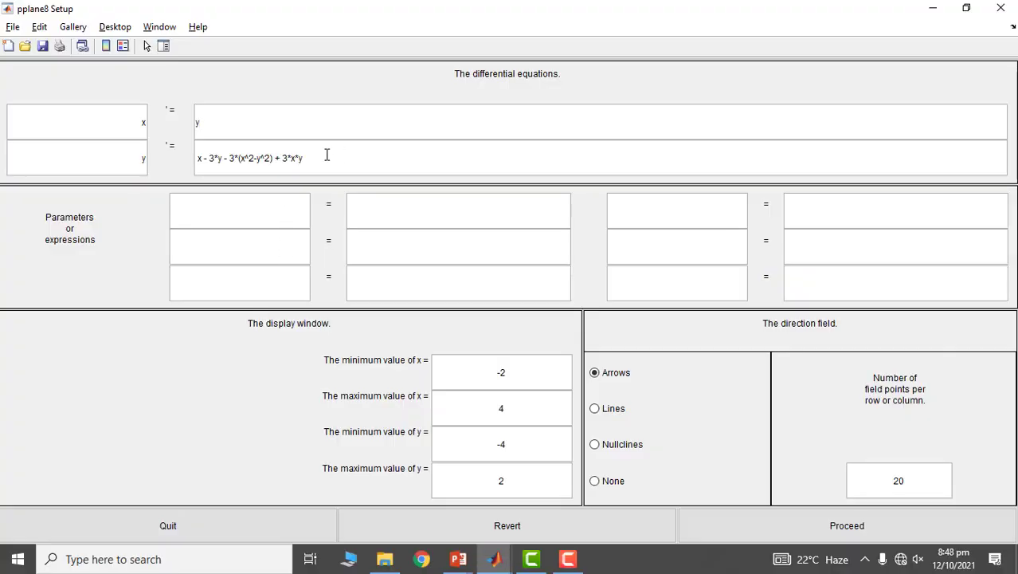
Clear the old y' equation and enter -10*sin(x)-y, matching the slide's second equation.
left_click_drag(325, 156, 200, 159)
key("BackSpace")
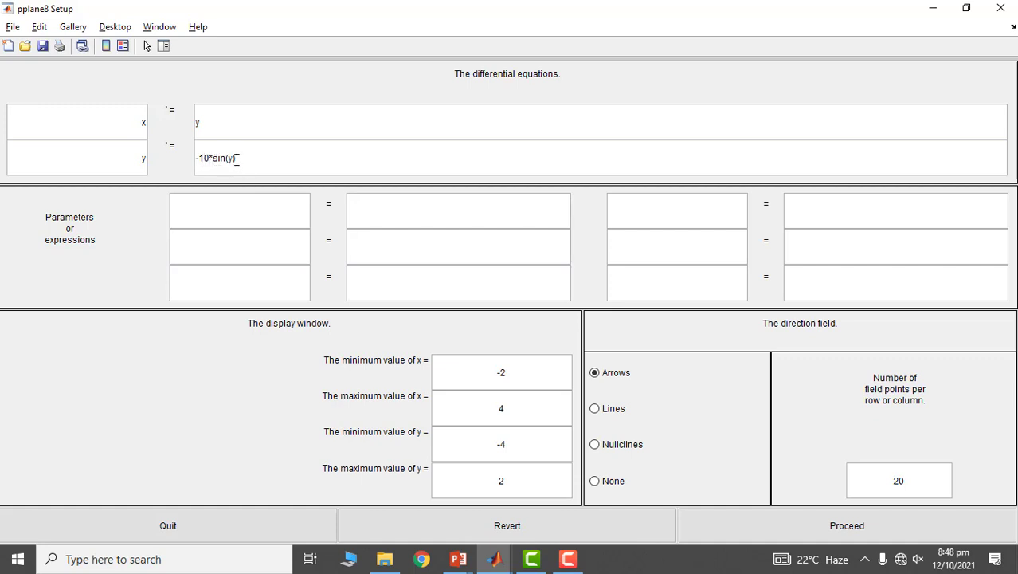
key("alt+Tab")
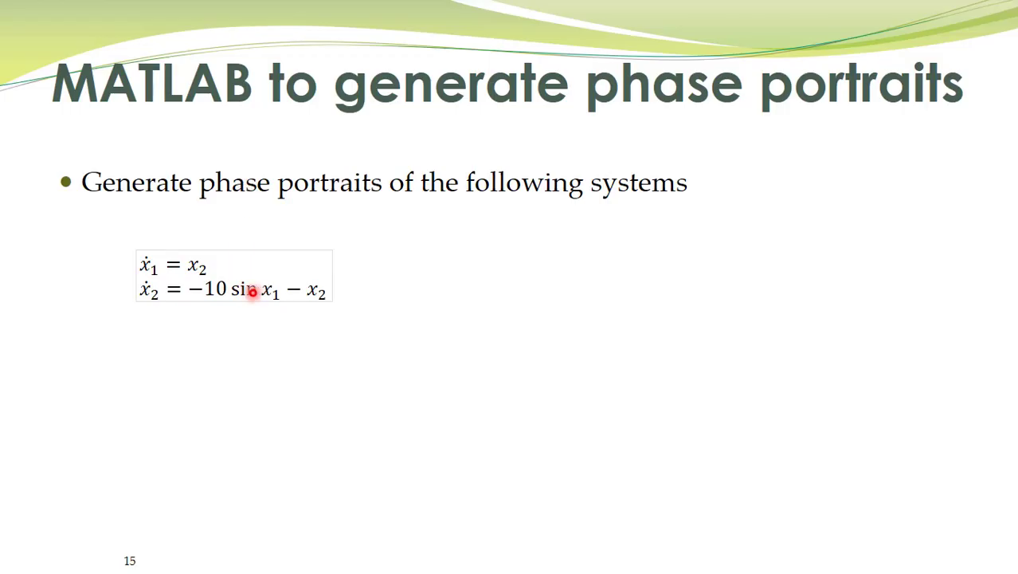
key("alt+Tab")
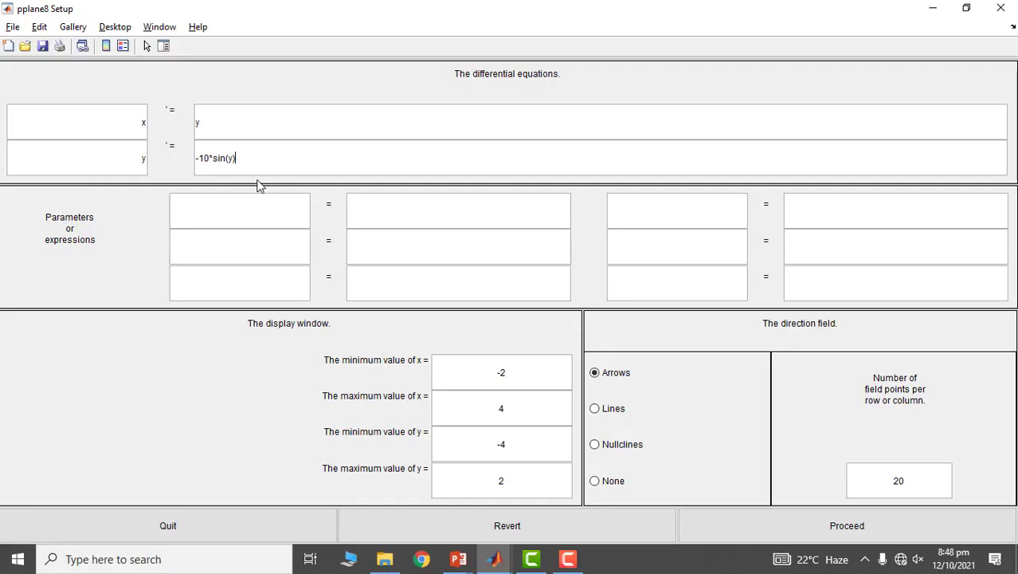
type("x)-")
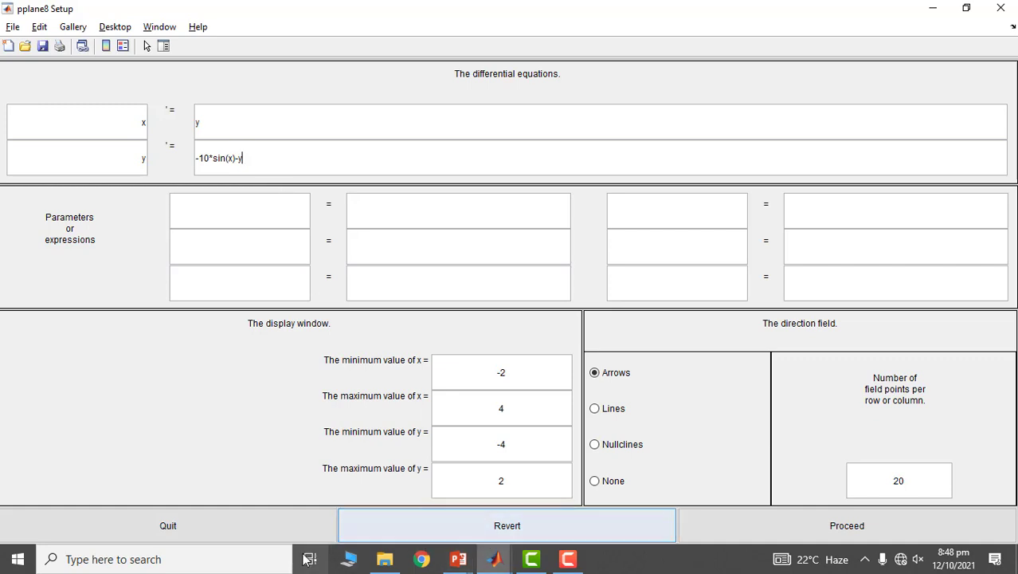
Plot the direction field and draw trajectories from (0, 1.9), (3.1, 1.9), (3.1, 1.3), (2.9, 0.044), (3.5, -1.6).
left_click(792, 532)
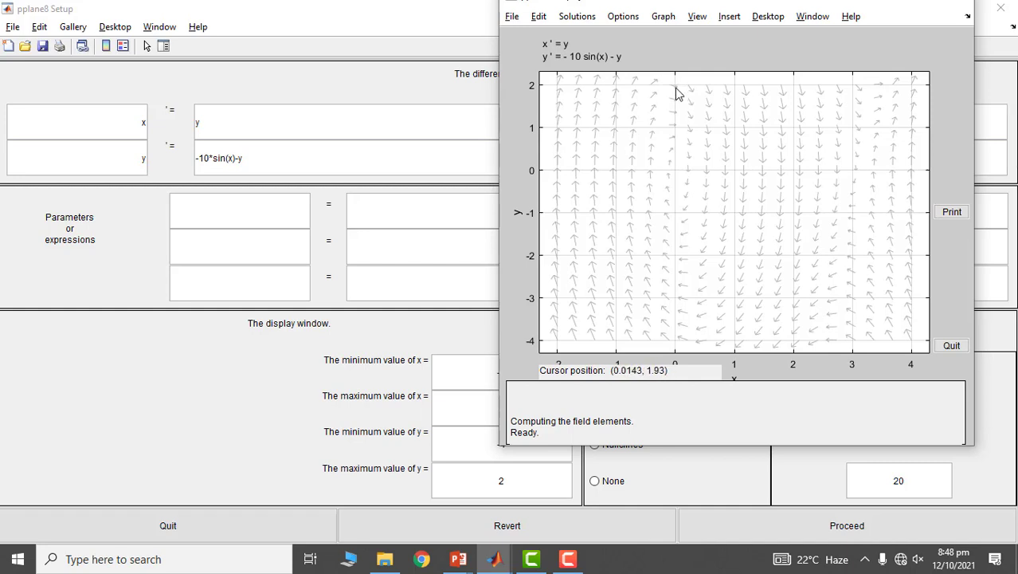
left_click(676, 94)
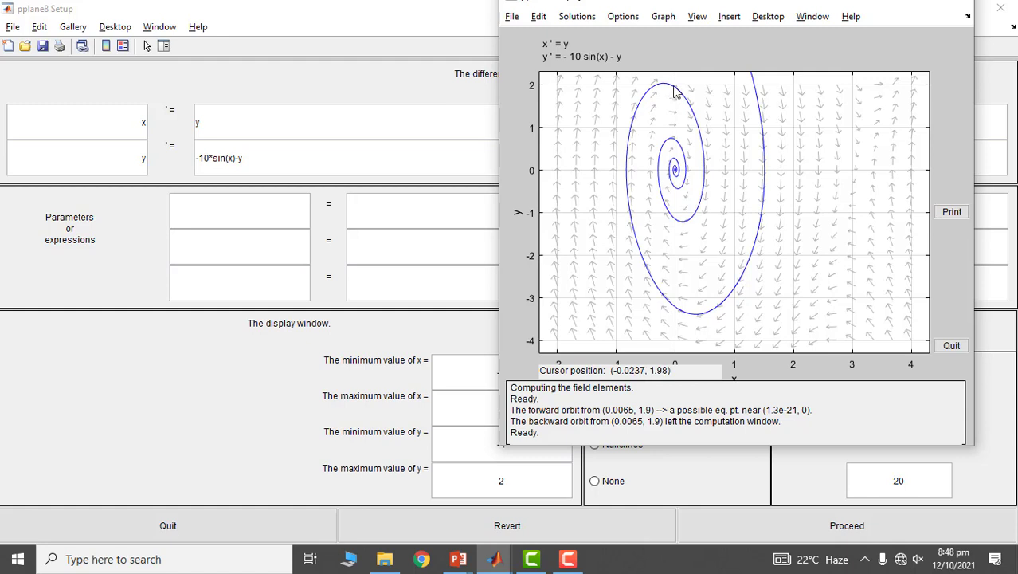
left_click(858, 90)
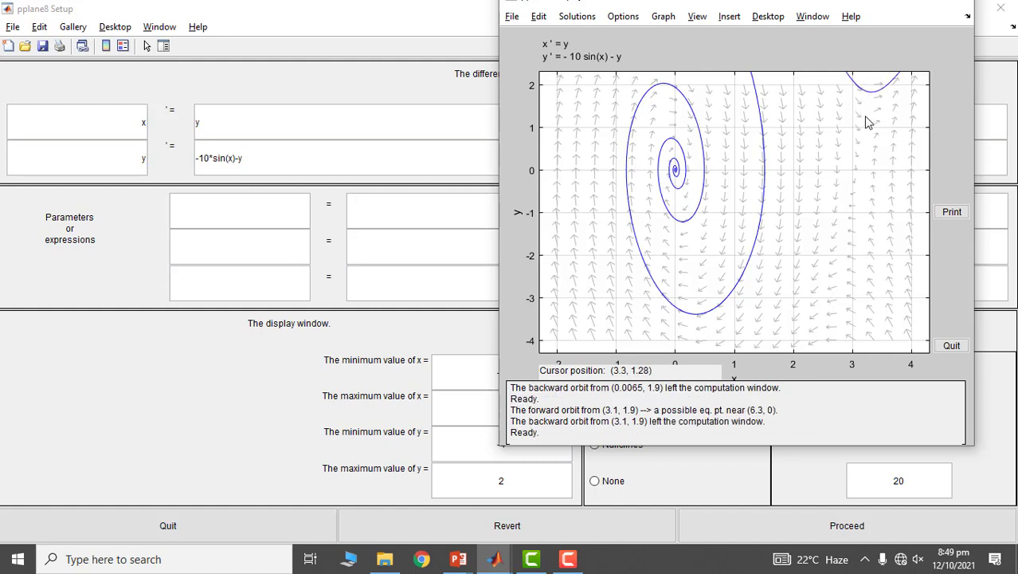
left_click(857, 115)
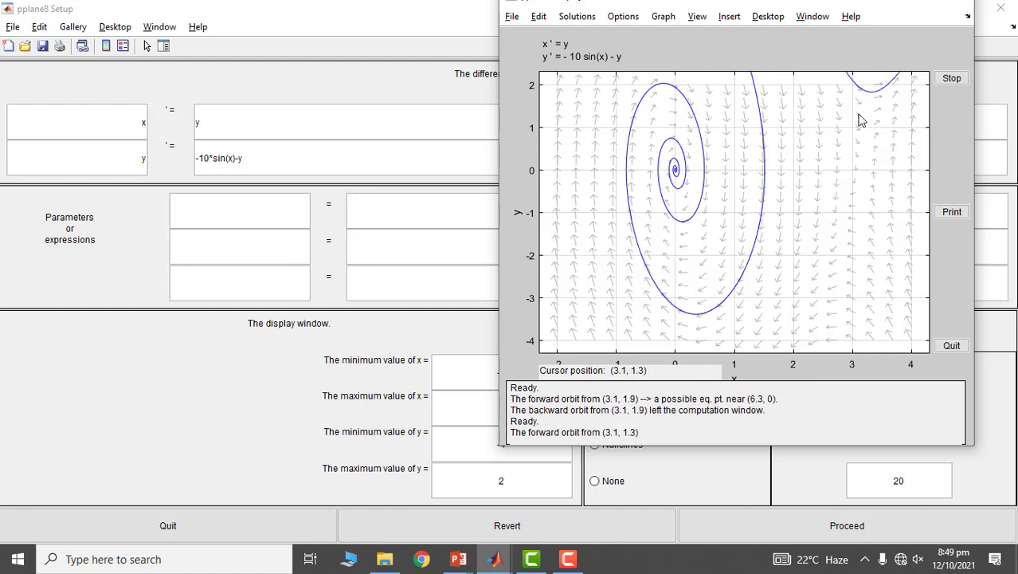
left_click(847, 169)
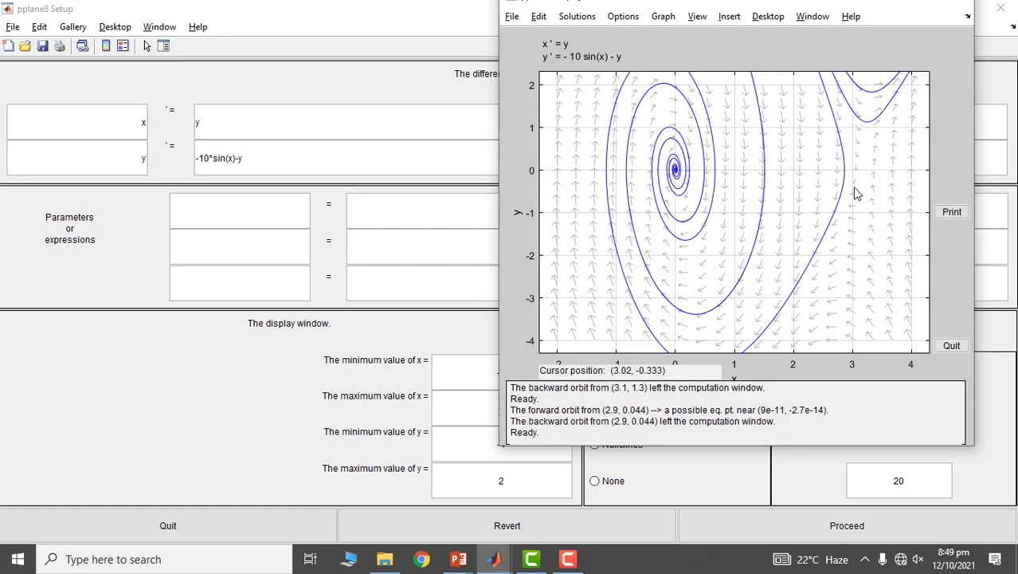
left_click(882, 245)
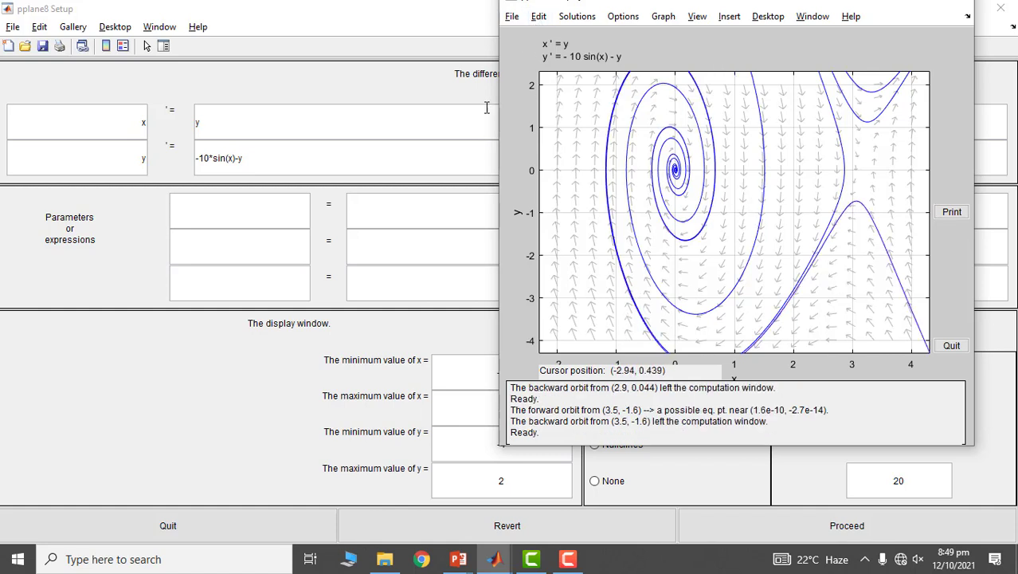
left_click(247, 158)
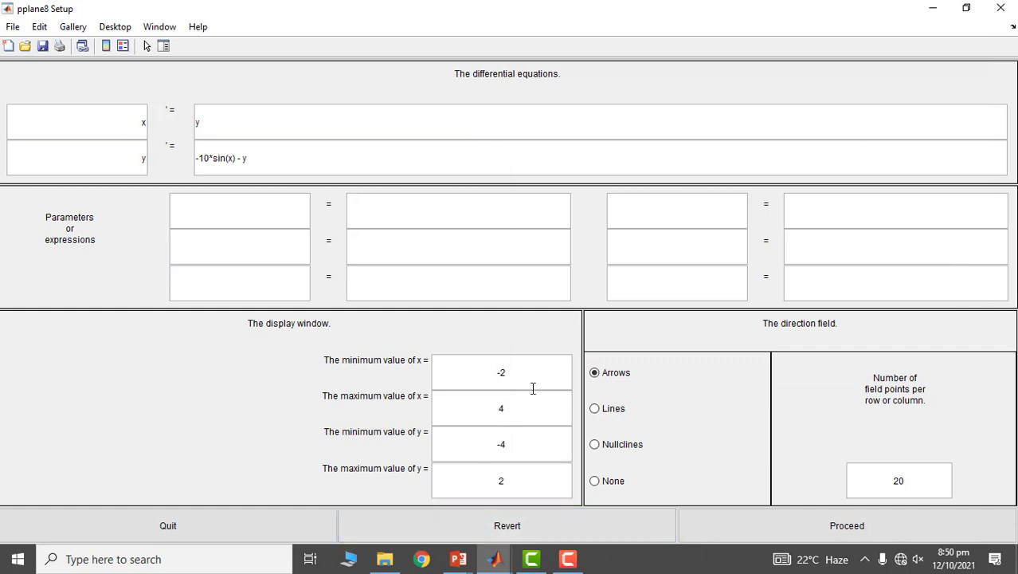
Set minimum x to -10, maximum x to 10 and maximum y to 4, then replot the direction field.
left_click_drag(519, 375, 495, 373)
key("BackSpace")
type("-10")
left_click_drag(513, 410, 487, 409)
type("10")
left_click(480, 489)
left_click_drag(502, 481, 493, 478)
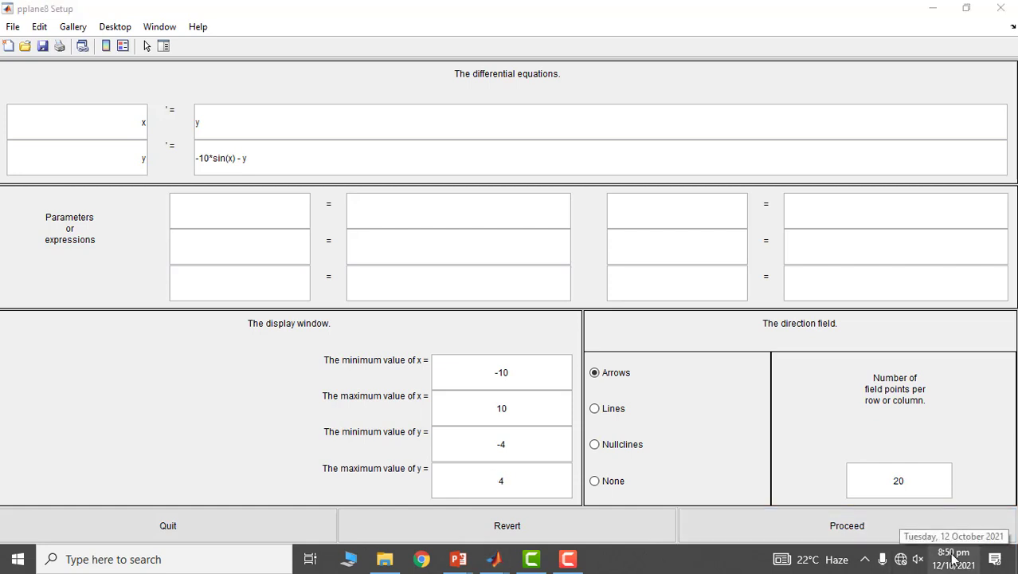
left_click(913, 536)
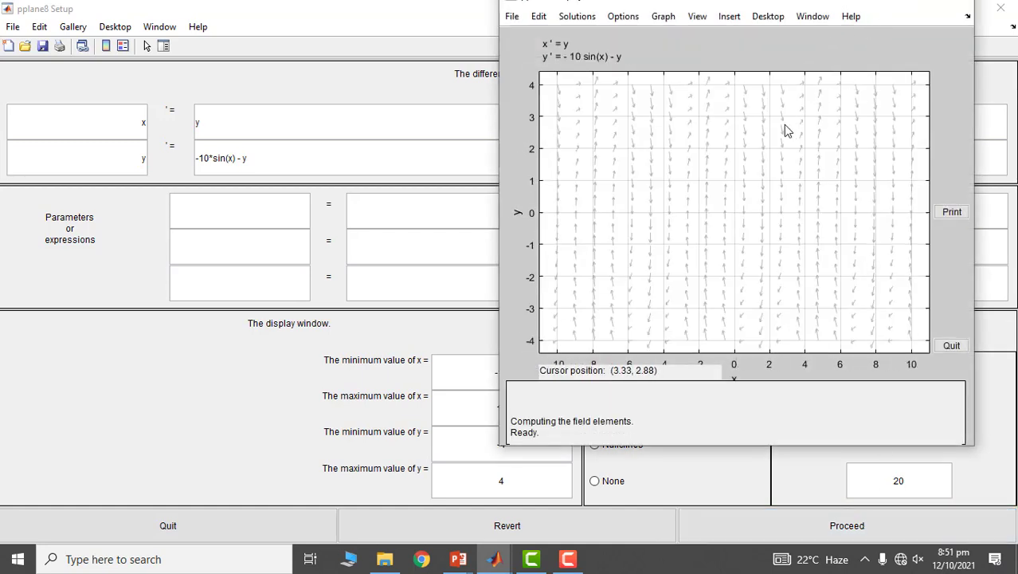
Draw trajectories from (-1.9, 2.5), (7.2, 1.6), (2.3, 2.2), (-7.9, 0.92), (2.8, 2.8), (2.7, 1.4).
left_click(701, 134)
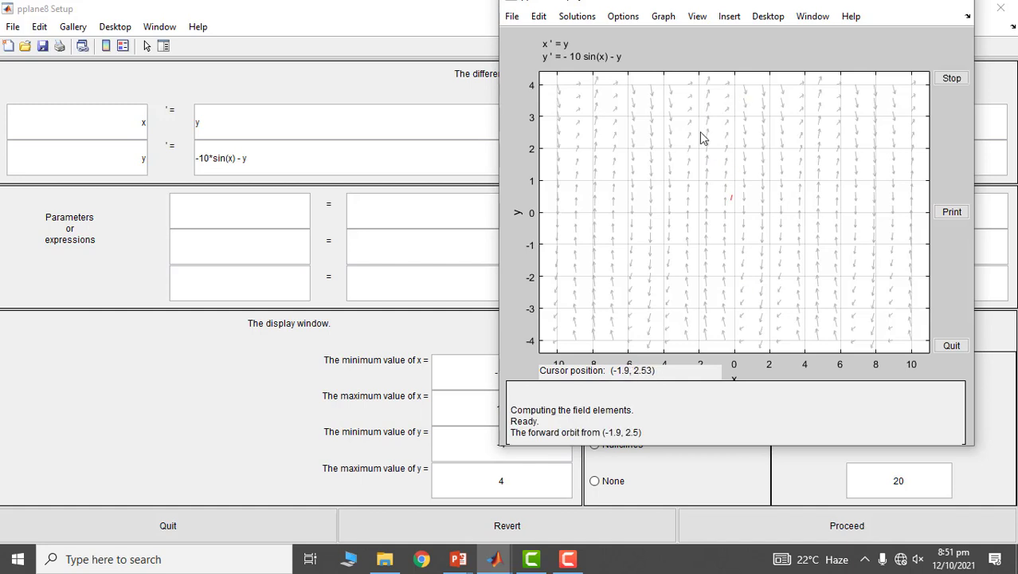
left_click(860, 165)
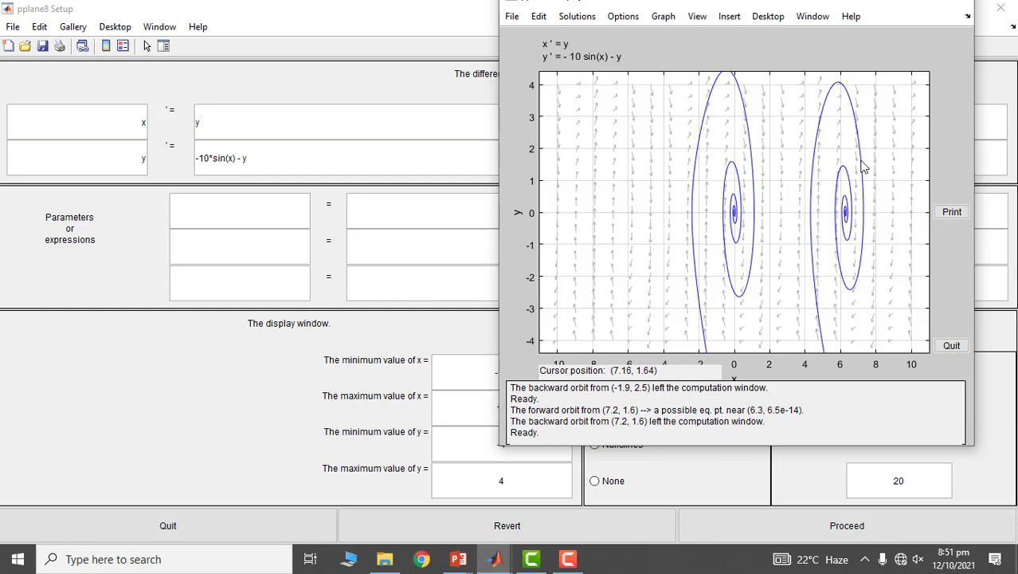
left_click(777, 145)
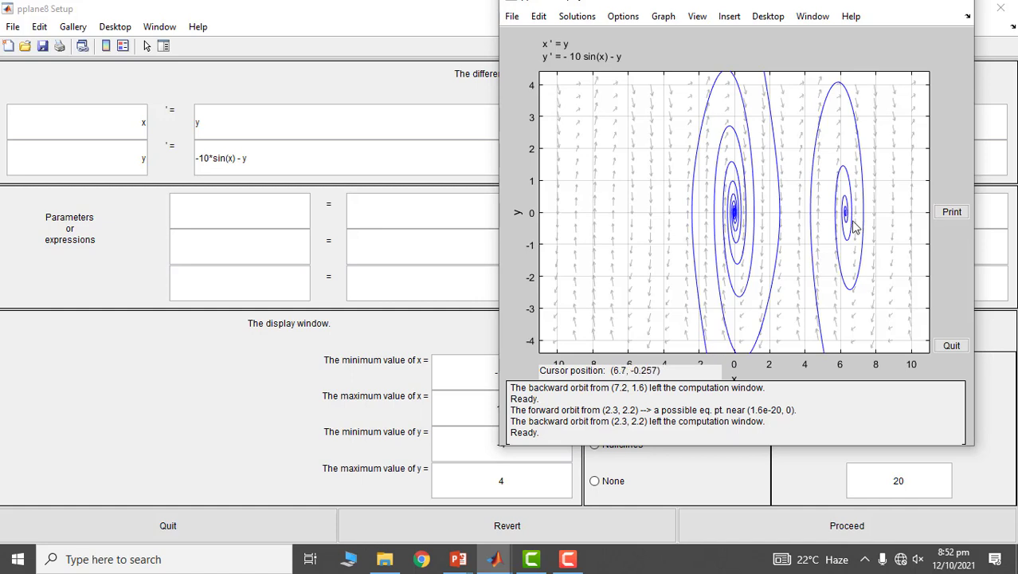
left_click(594, 183)
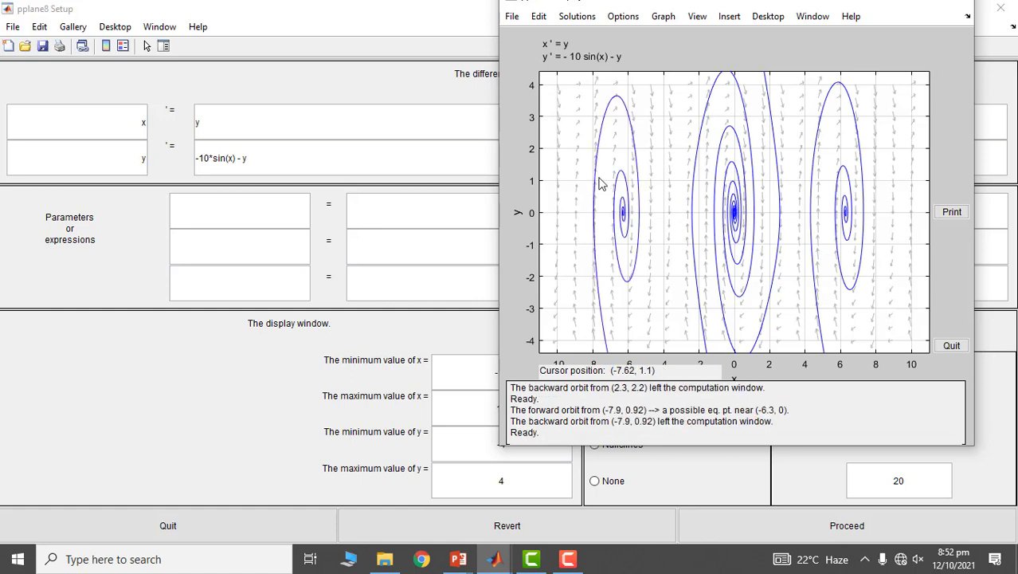
left_click(784, 123)
left_click(782, 168)
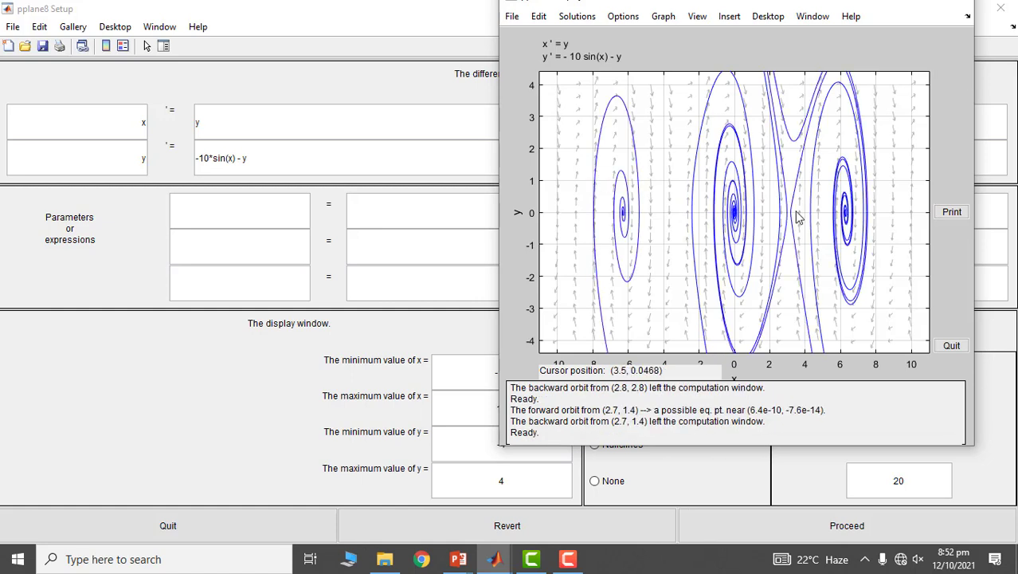